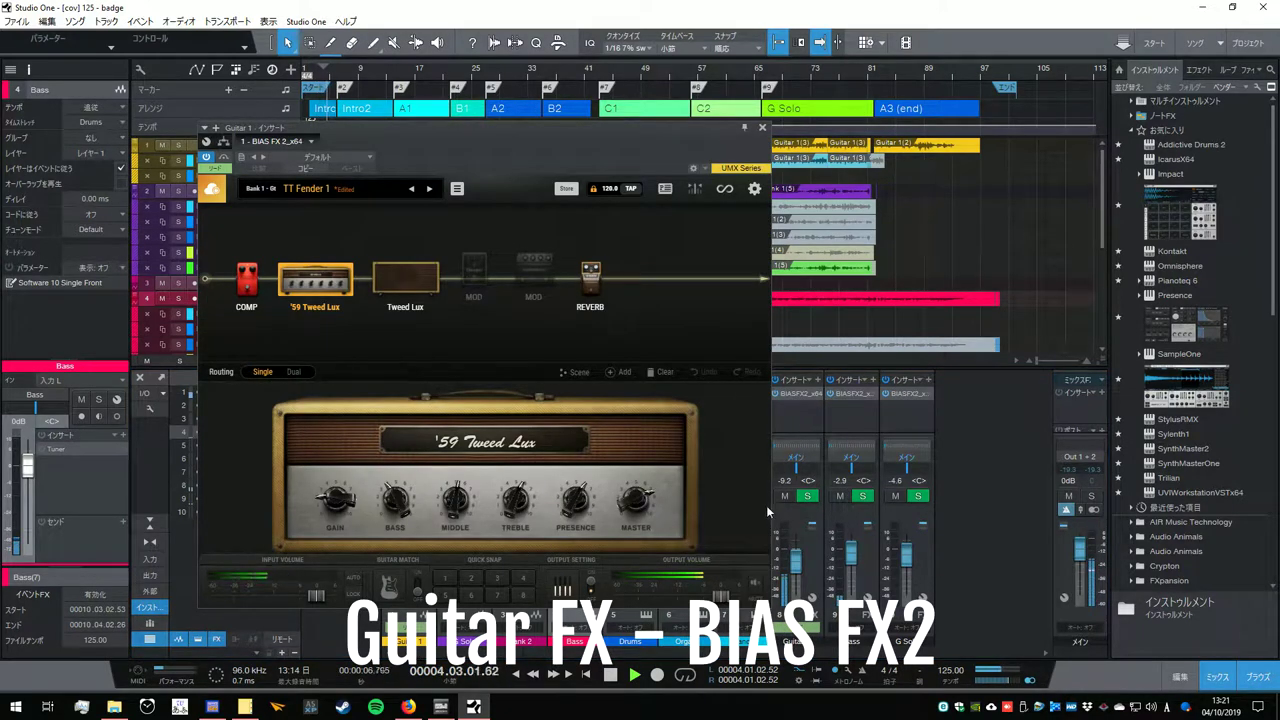
Inspect the snare, hi-hat and tom 1 channel settings and the kit overview in the Addictive Drums 2 instrument.
left_click(763, 127)
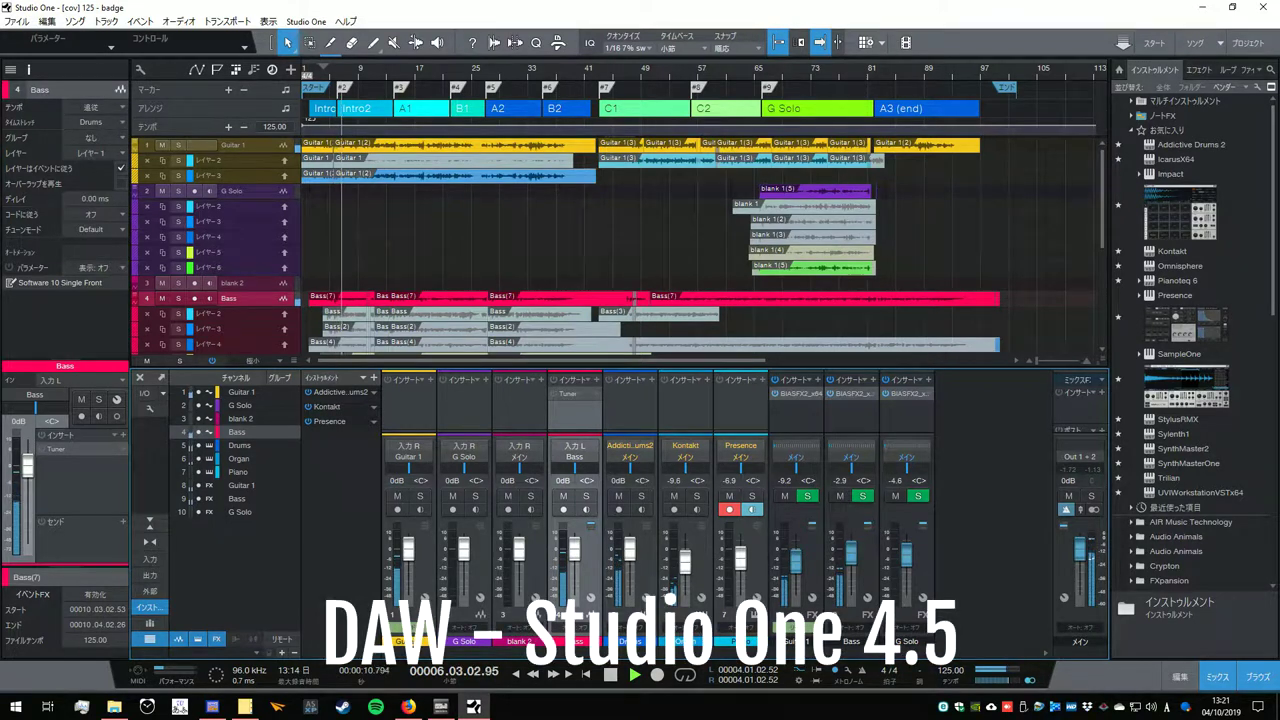
key("F11")
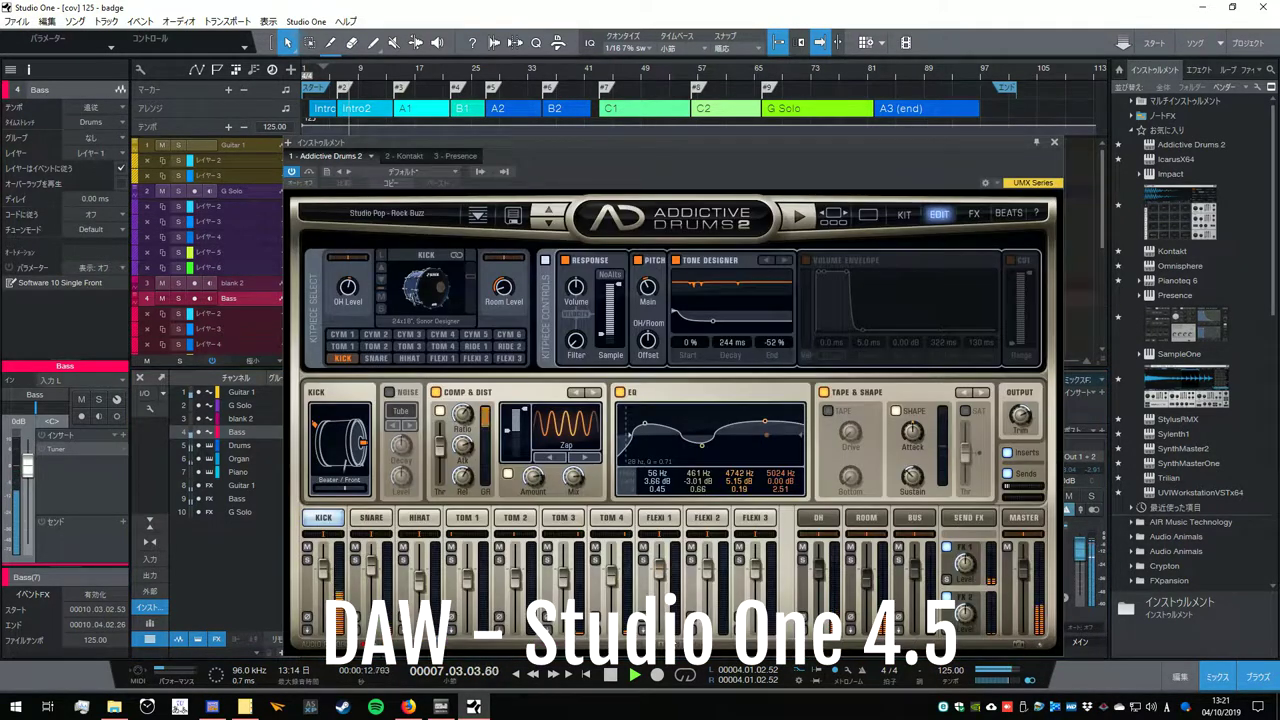
left_click(378, 521)
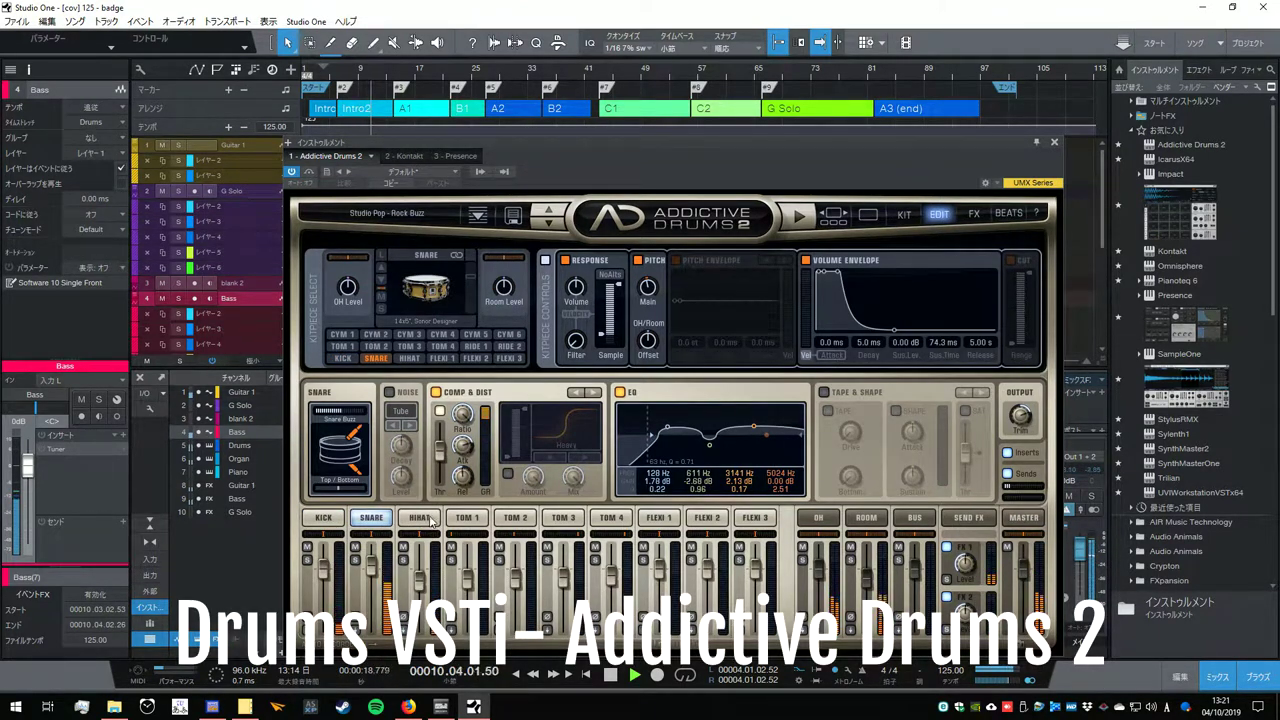
left_click(428, 522)
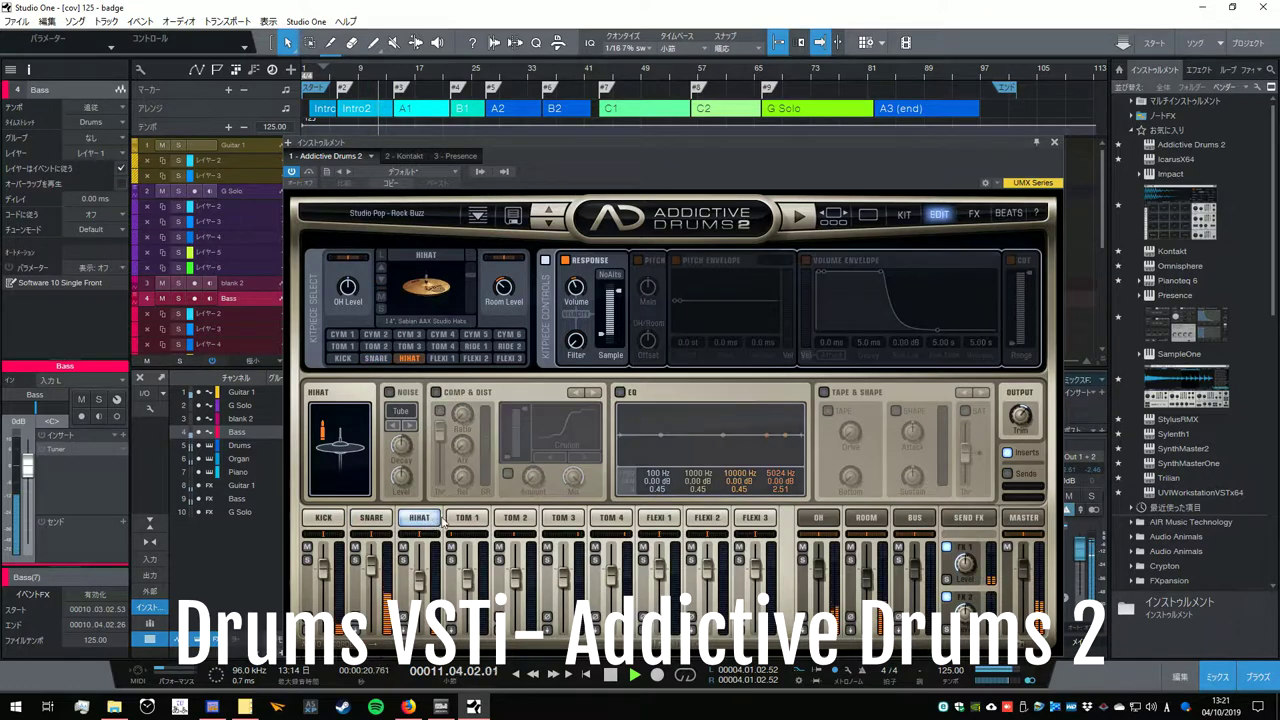
left_click(478, 520)
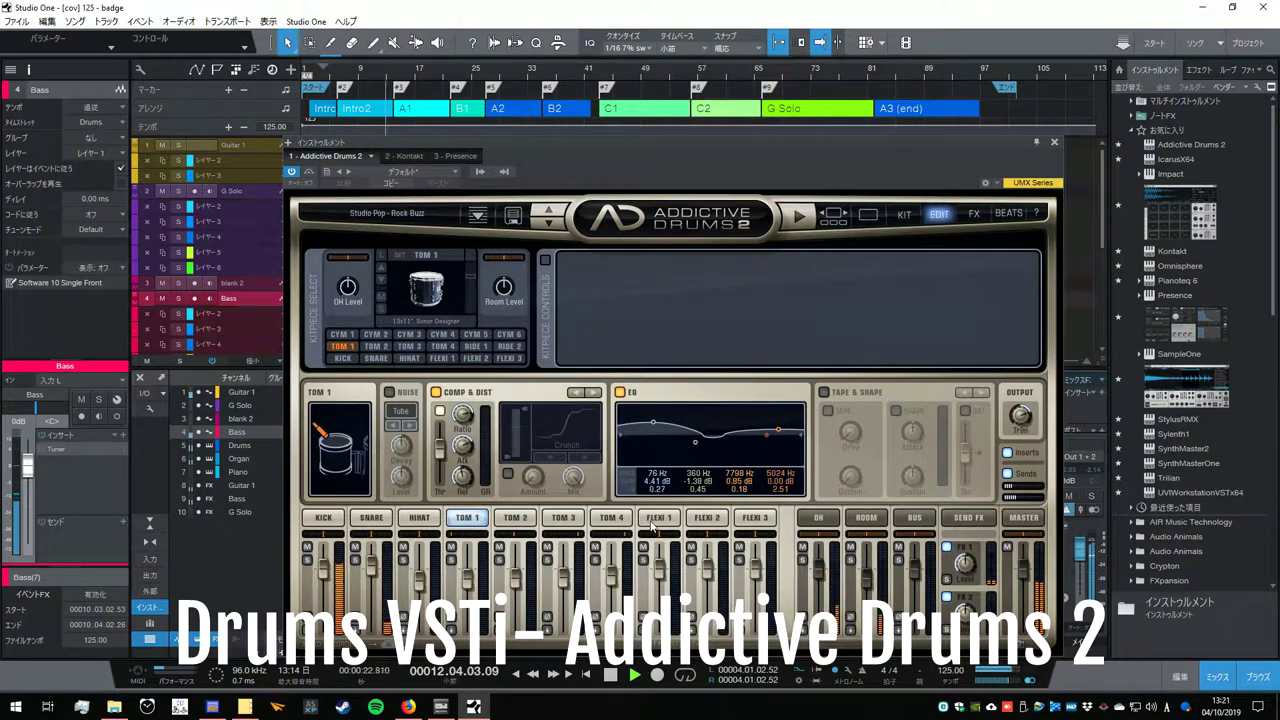
left_click(418, 518)
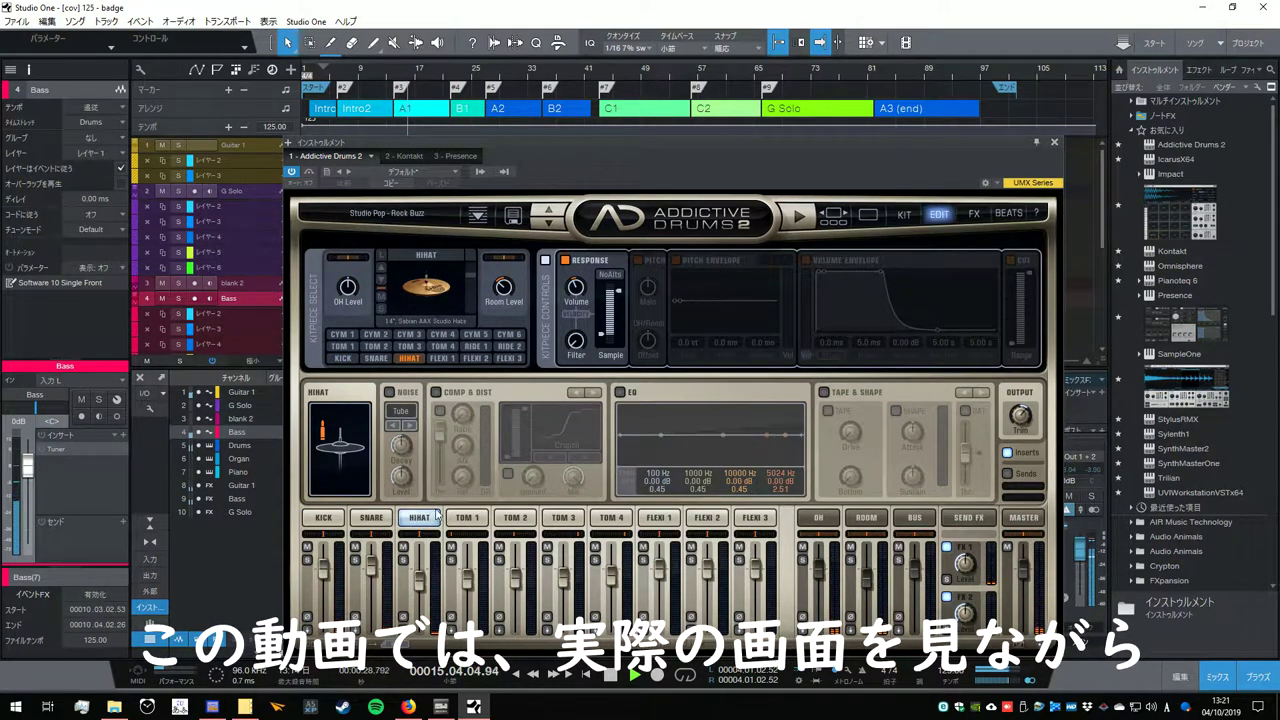
left_click(370, 518)
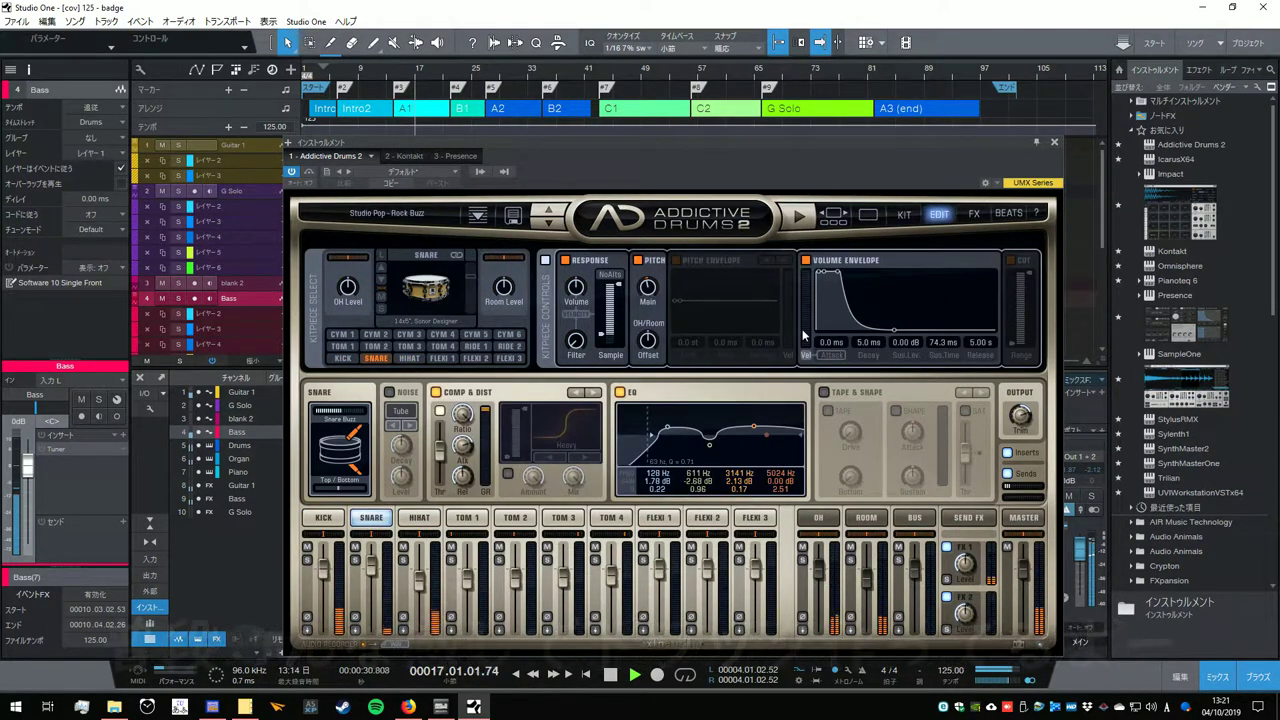
left_click(905, 212)
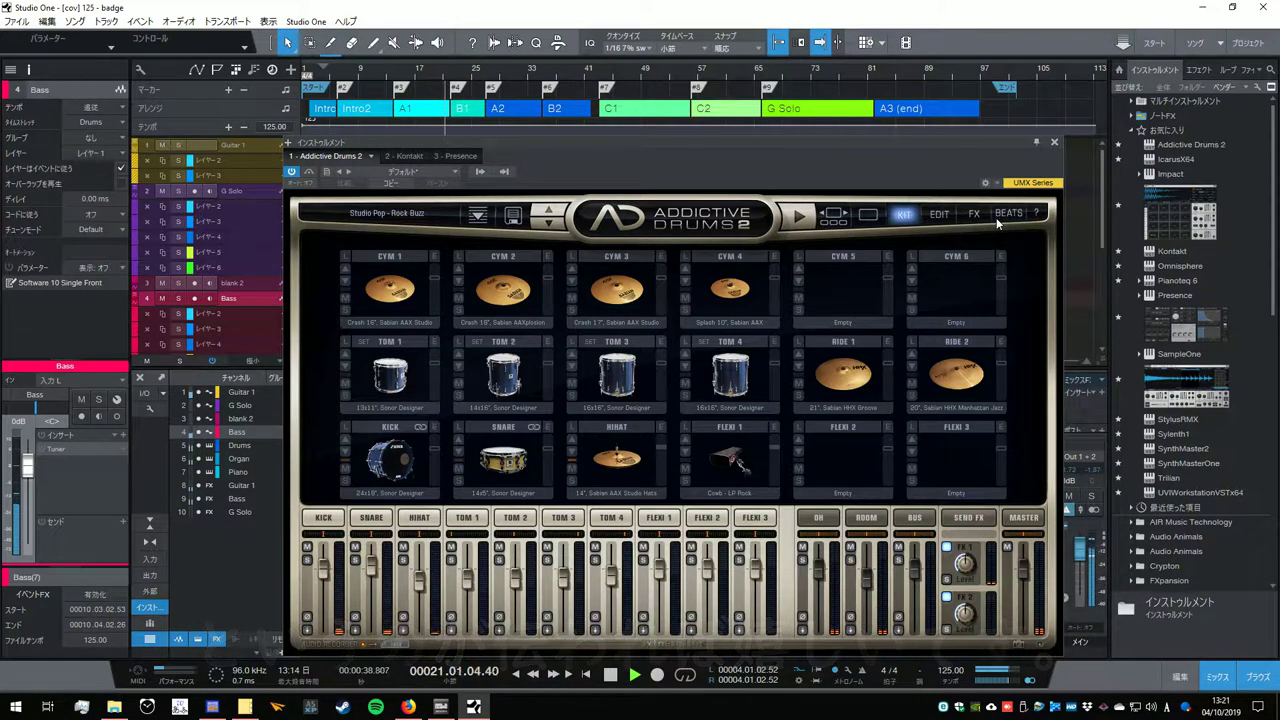
left_click(1052, 144)
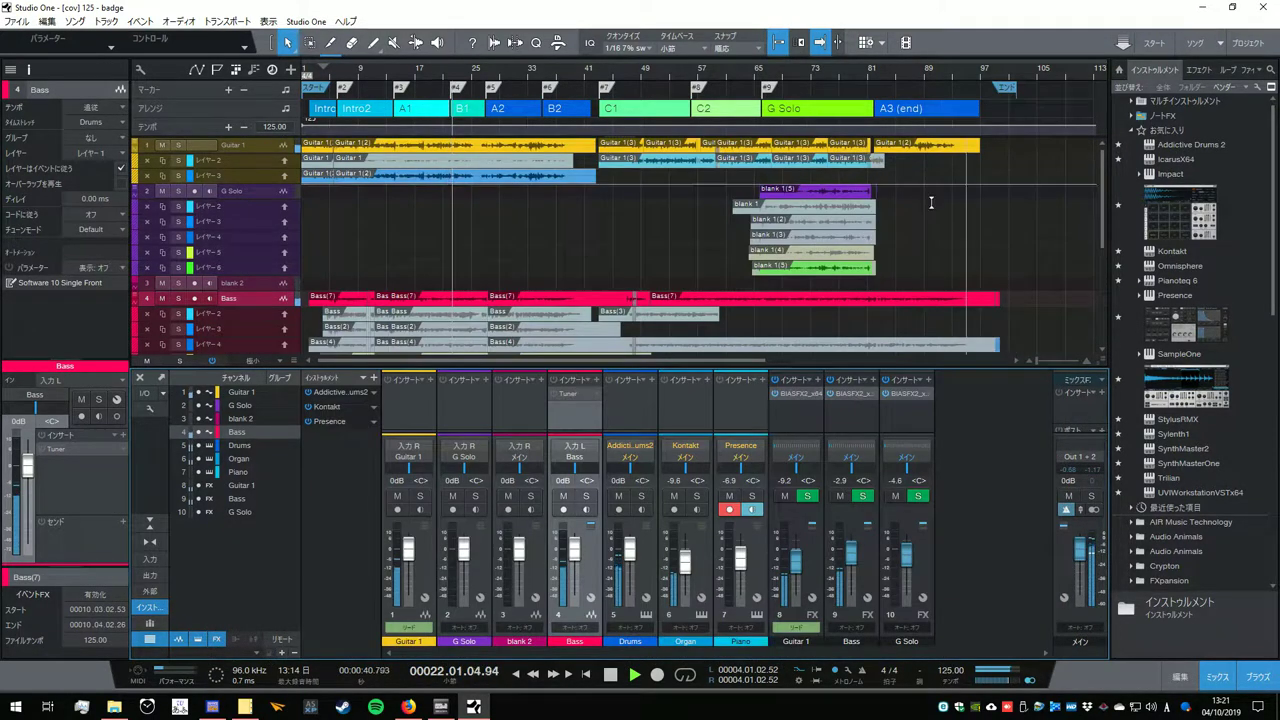
Review the bass channel's BIAS FX 2 chain, viewing the COMP, the Bass Superb Duo cabinet and the '67 T-15 amp.
left_click(850, 394)
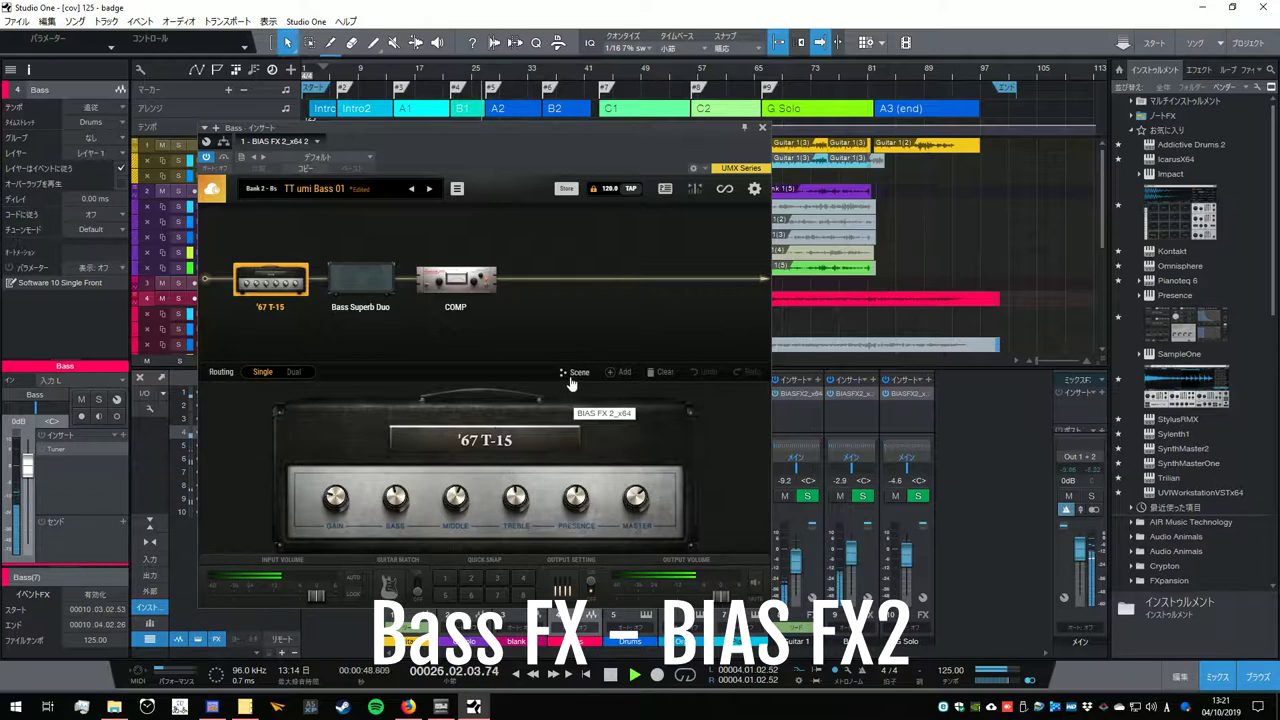
left_click(446, 296)
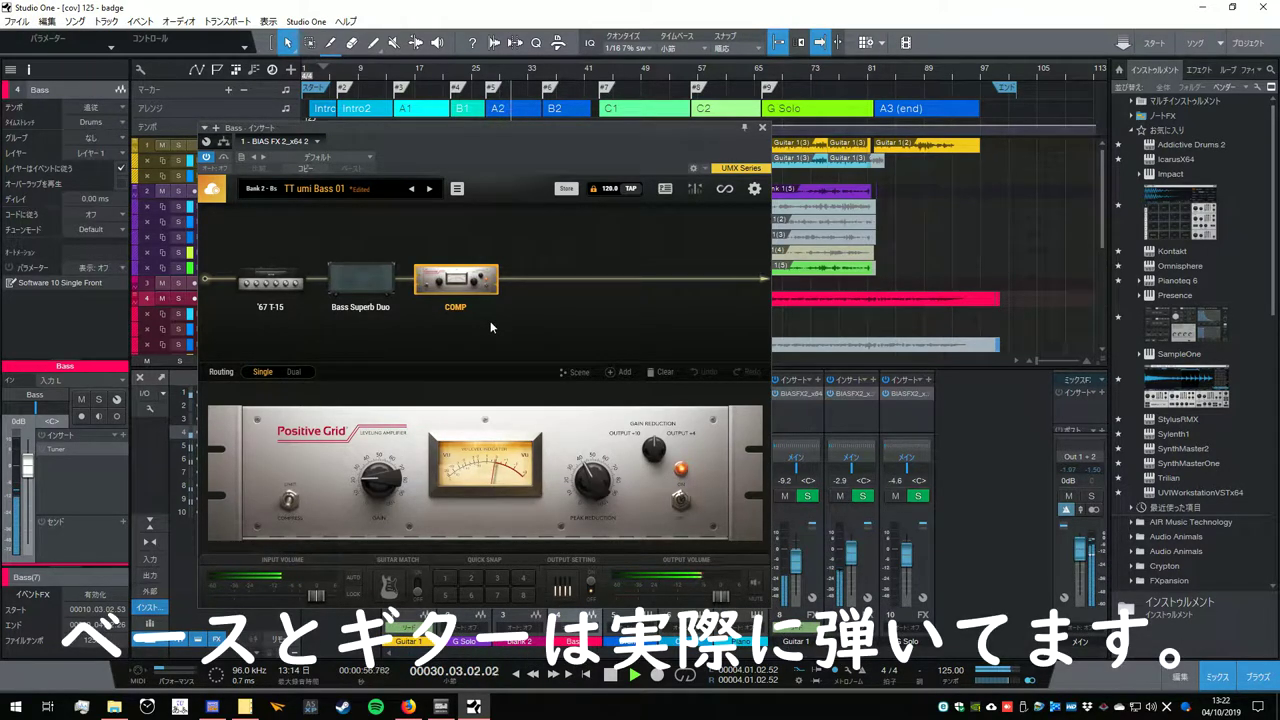
left_click(370, 300)
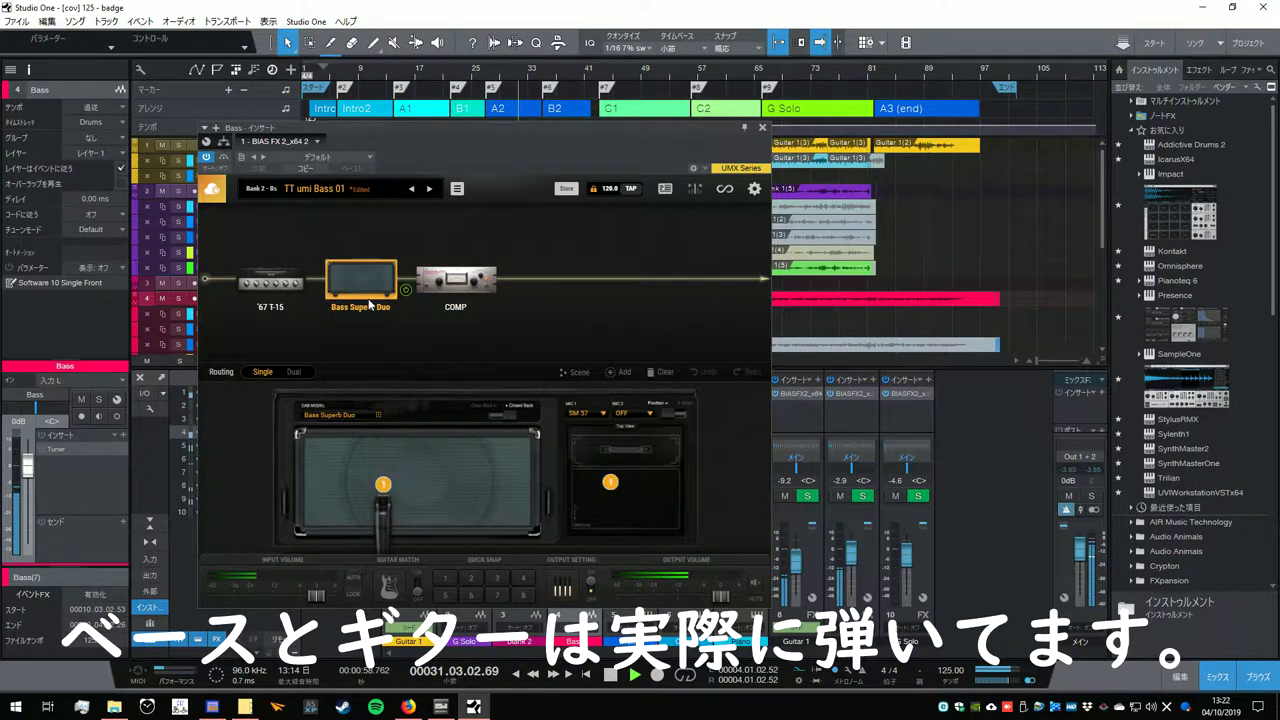
left_click(278, 287)
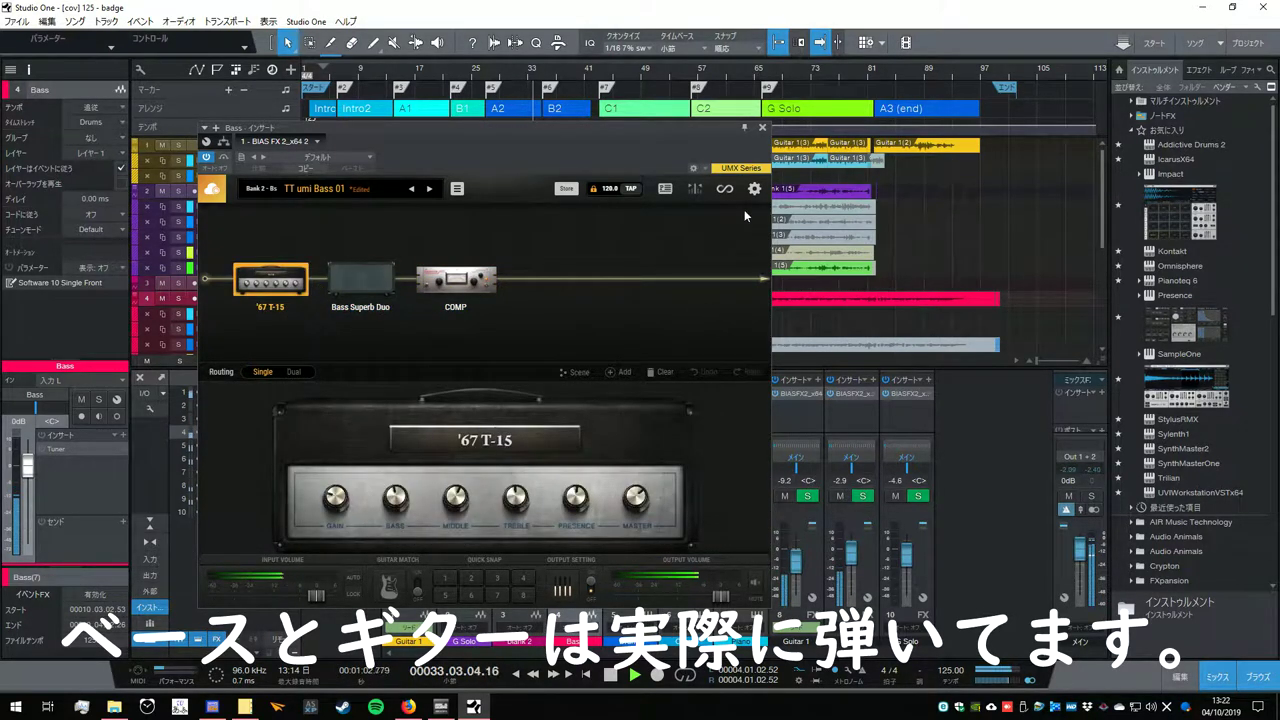
left_click(762, 127)
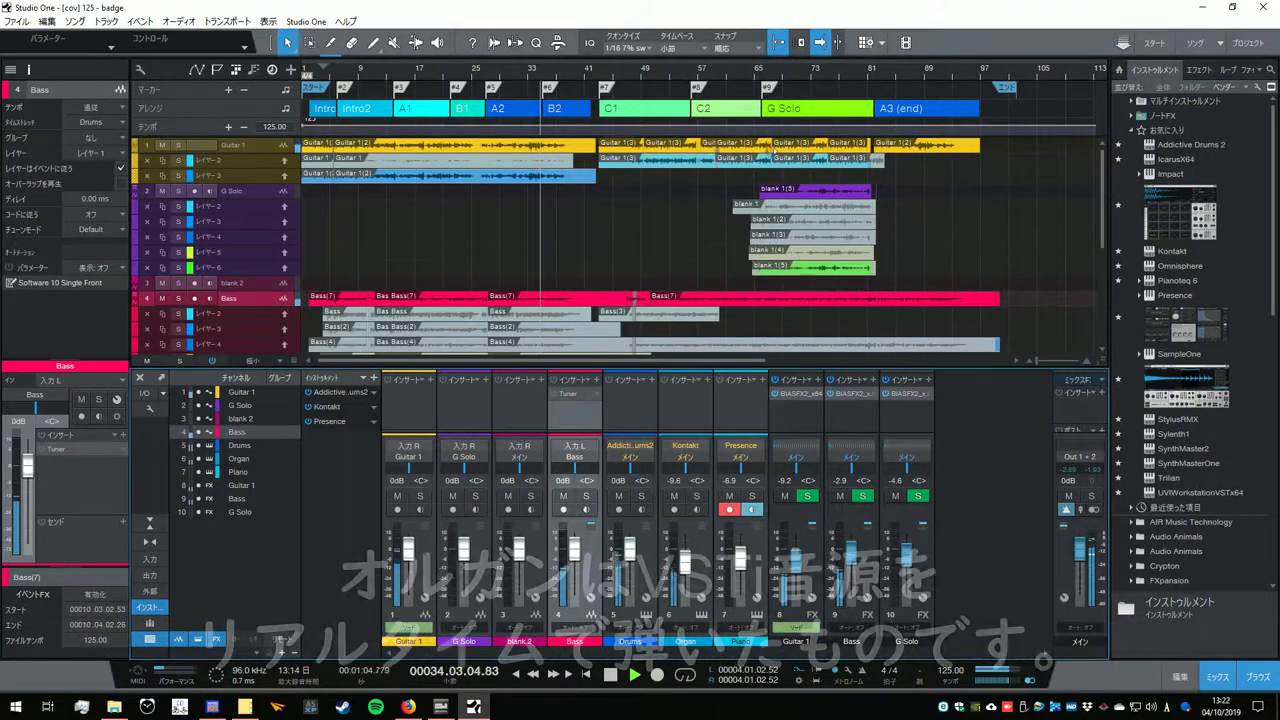
Look over the drum and organ tracks in the lower part of the arrangement and return to the guitar tracks.
scroll(689, 266, "down", 2)
scroll(689, 266, "down", 6)
scroll(689, 266, "down", 3)
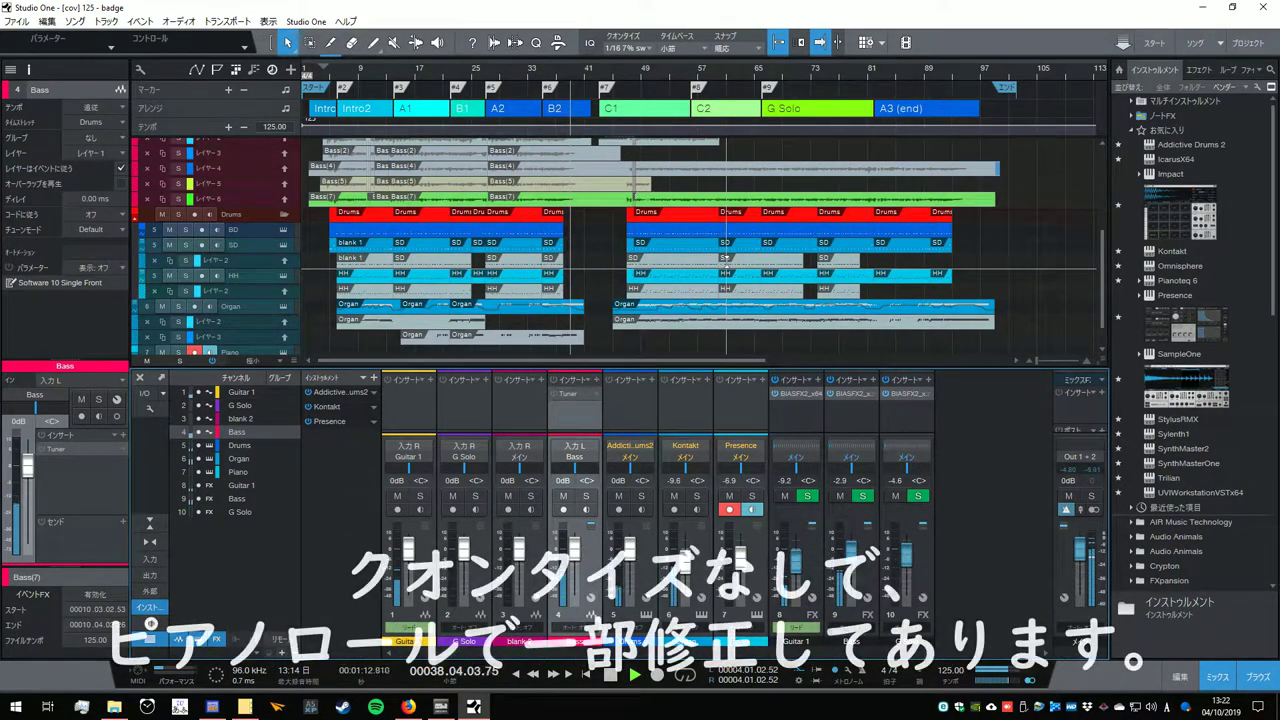
scroll(725, 300, "down", 1)
scroll(725, 320, "up", 1)
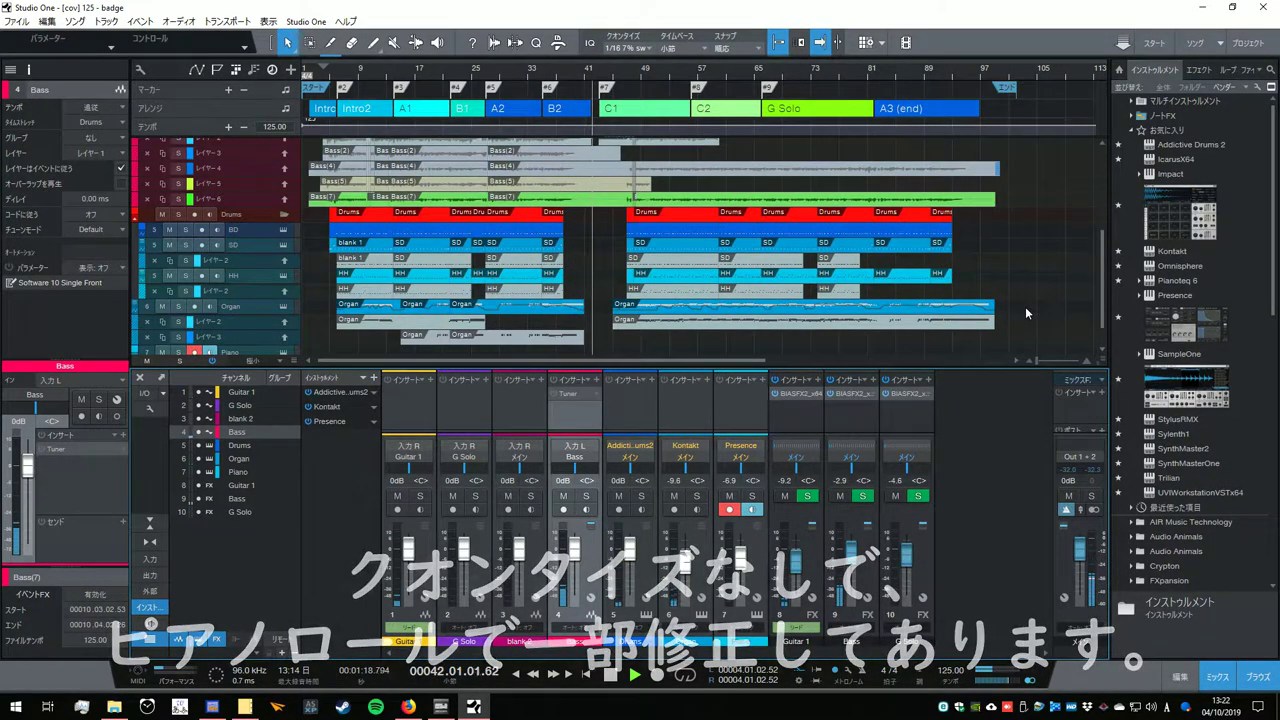
scroll(1025, 313, "up", 10)
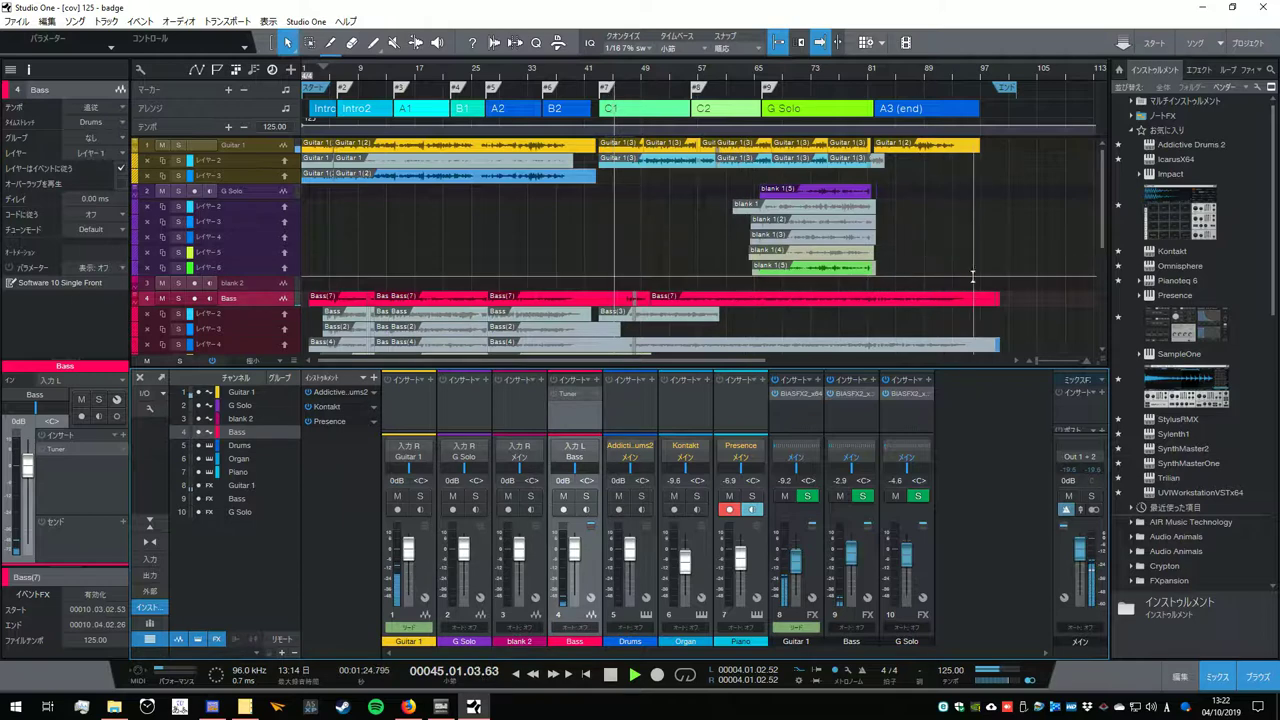
Show the audio editor and examine the waveforms of the Guitar 1 event at the start of C2 and the G Solo take.
key("F2")
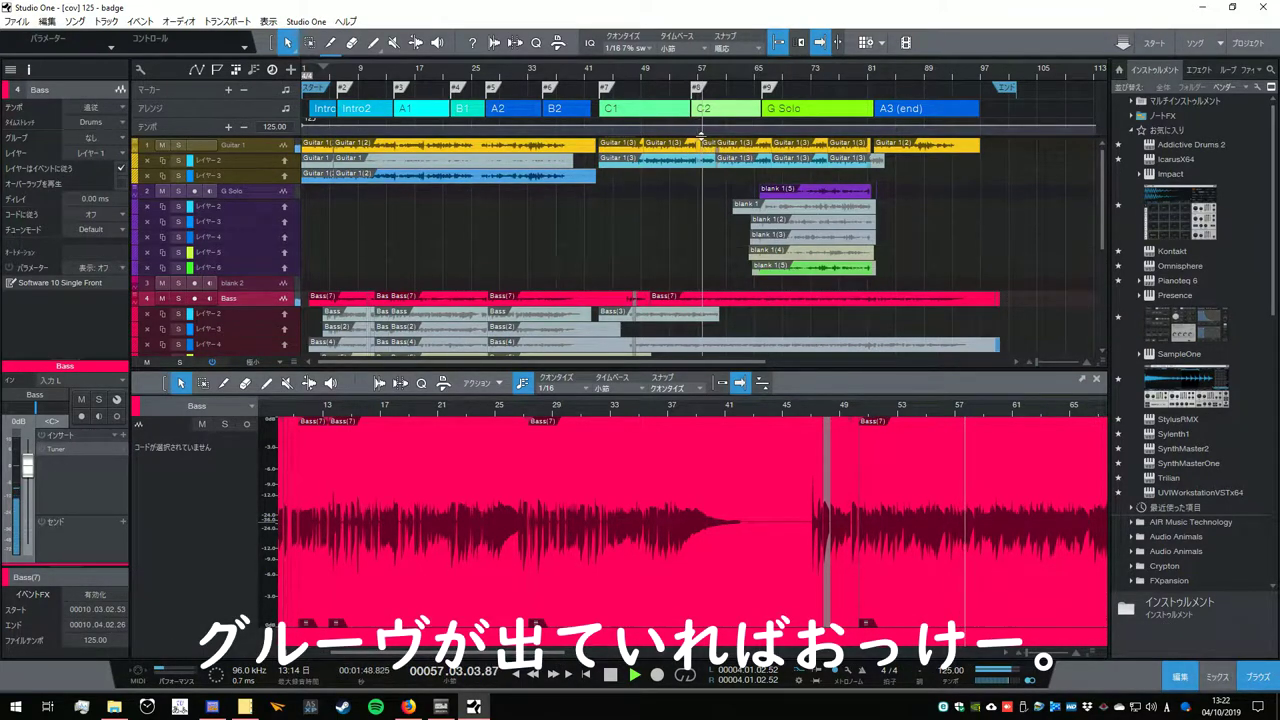
left_click(707, 145)
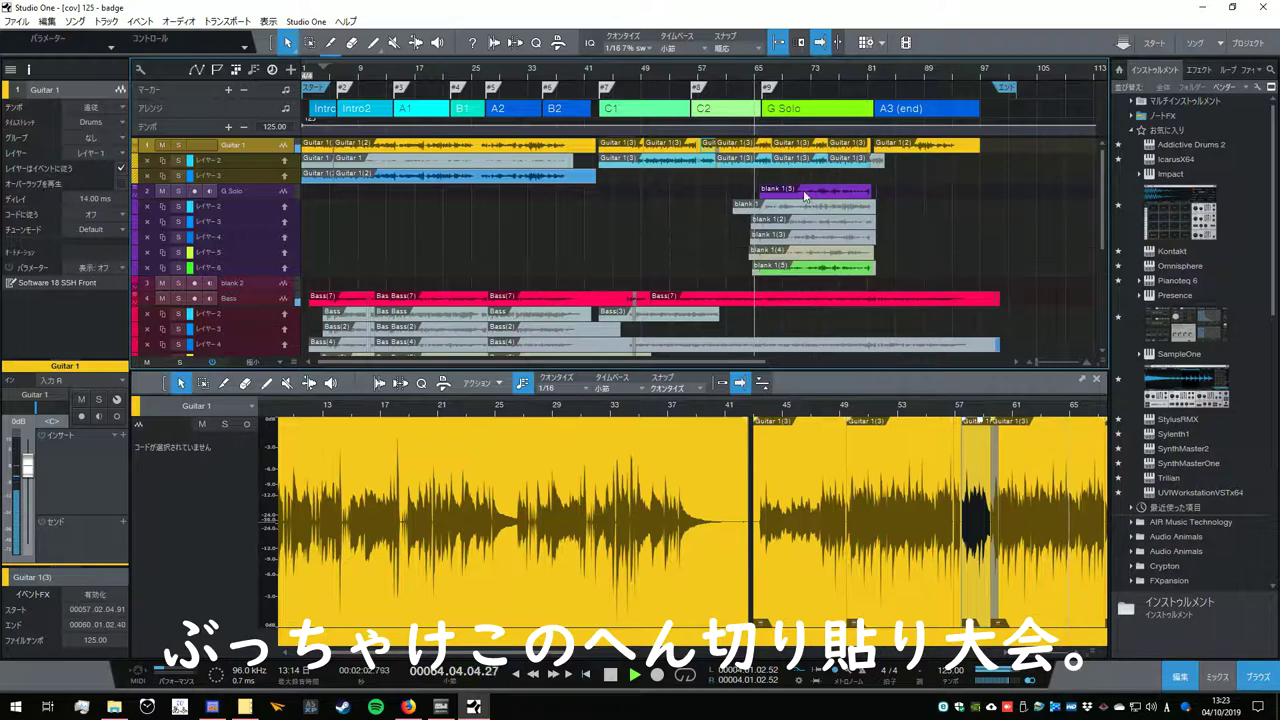
left_click(820, 265)
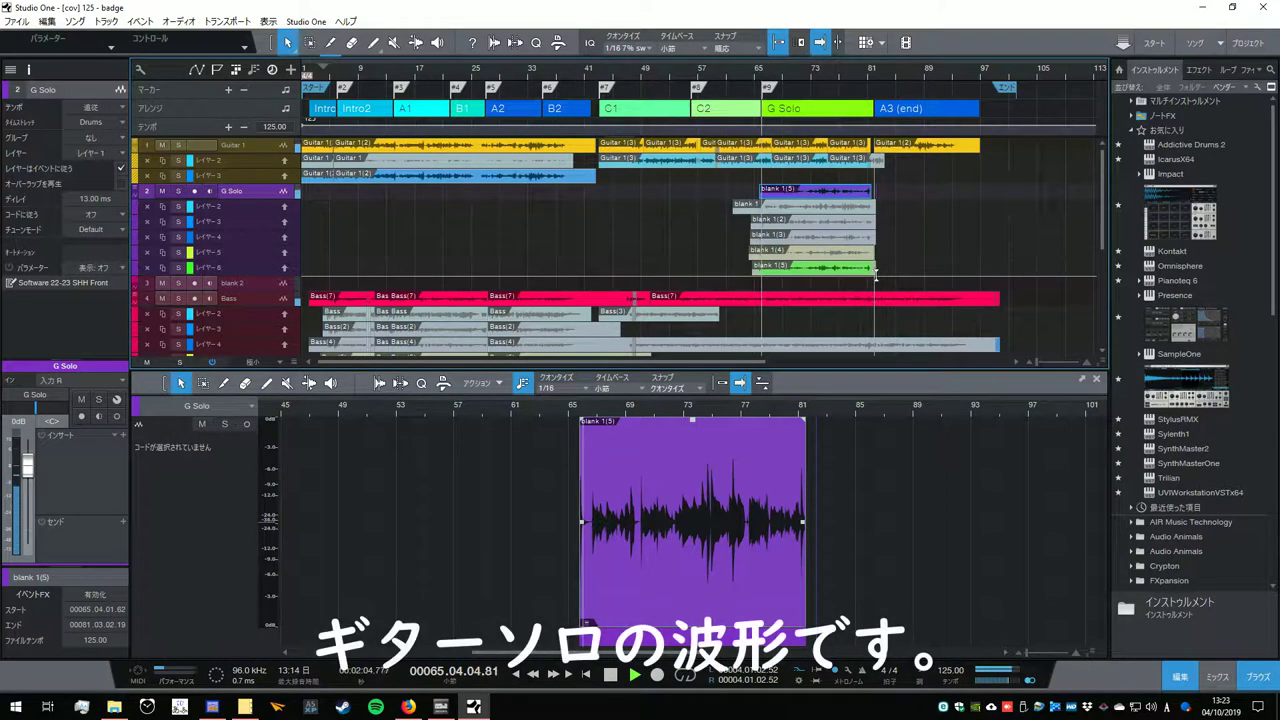
scroll(614, 408, "up", 3)
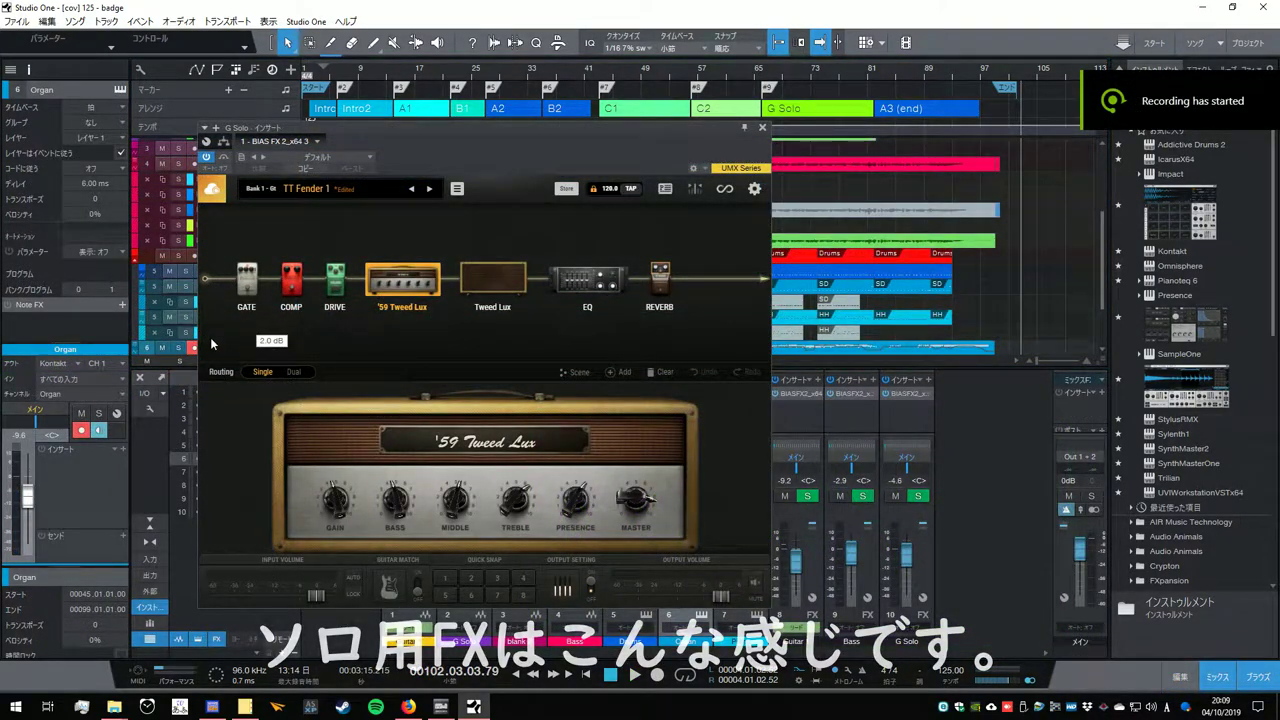
Examine the GATE, DRIVE and EQ settings in the G Solo channel's BIAS FX 2 chain.
mouse_move(241, 292)
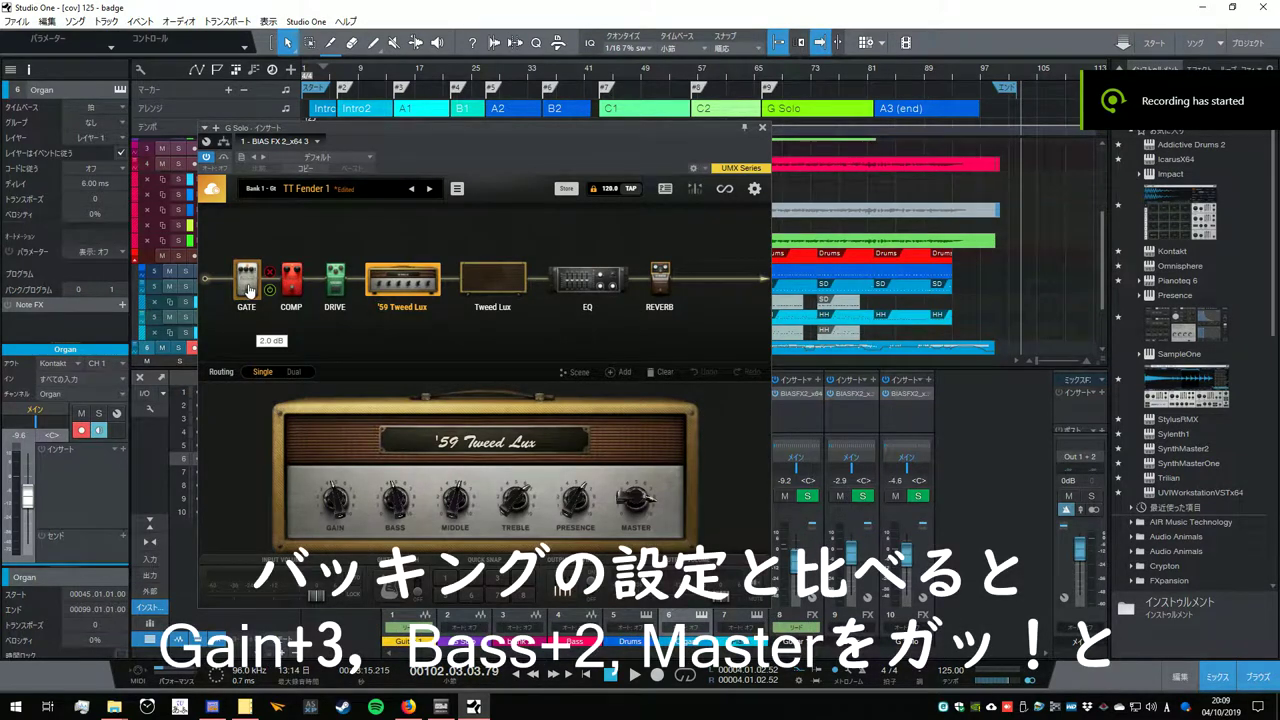
left_click(247, 288)
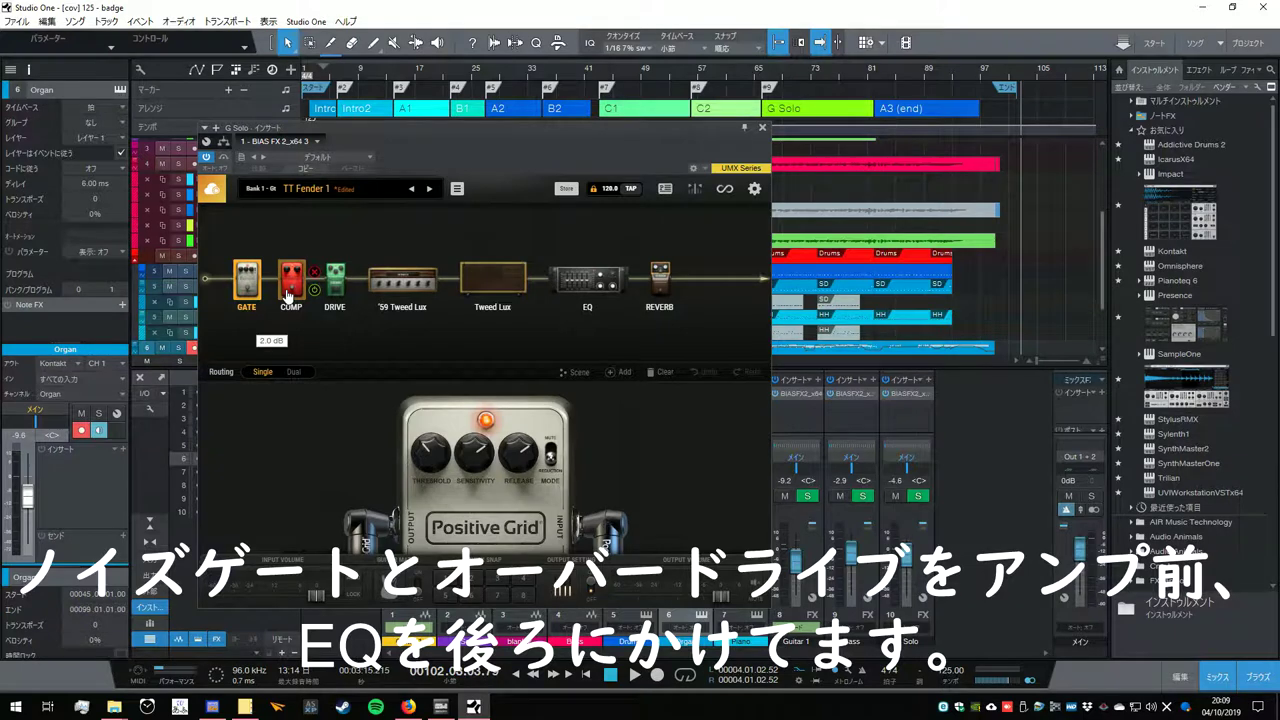
left_click(335, 280)
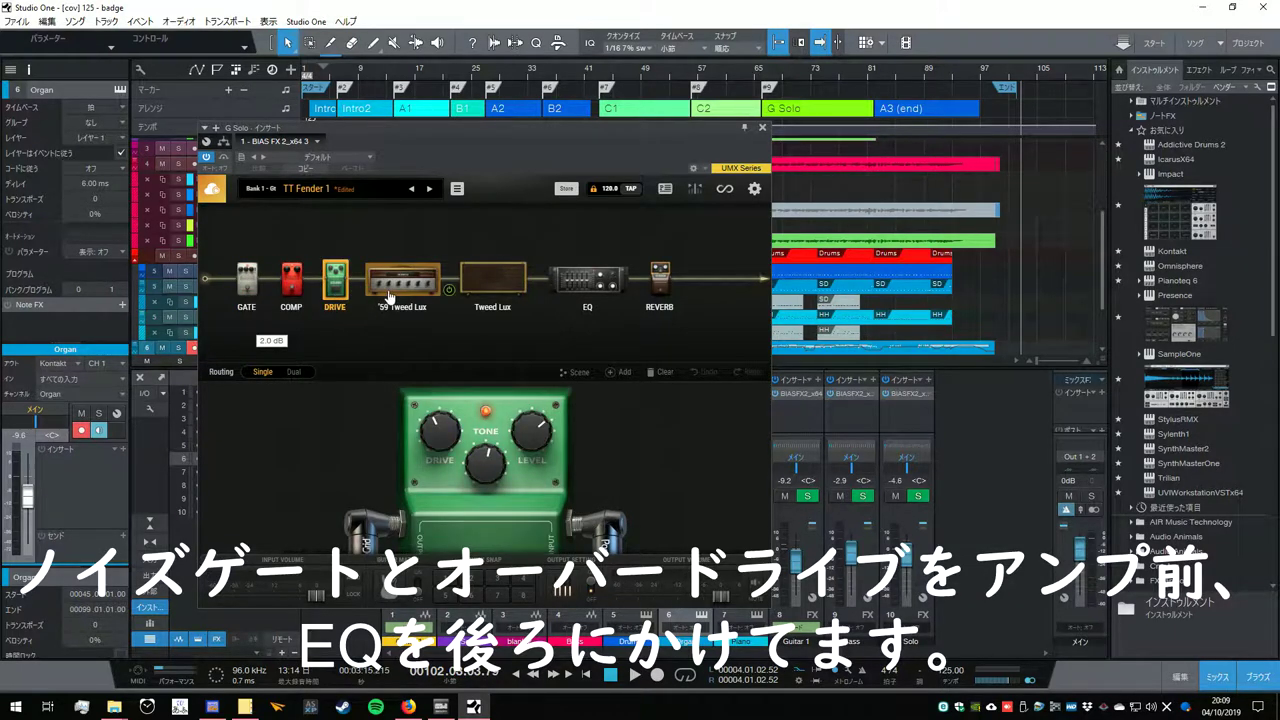
left_click(580, 290)
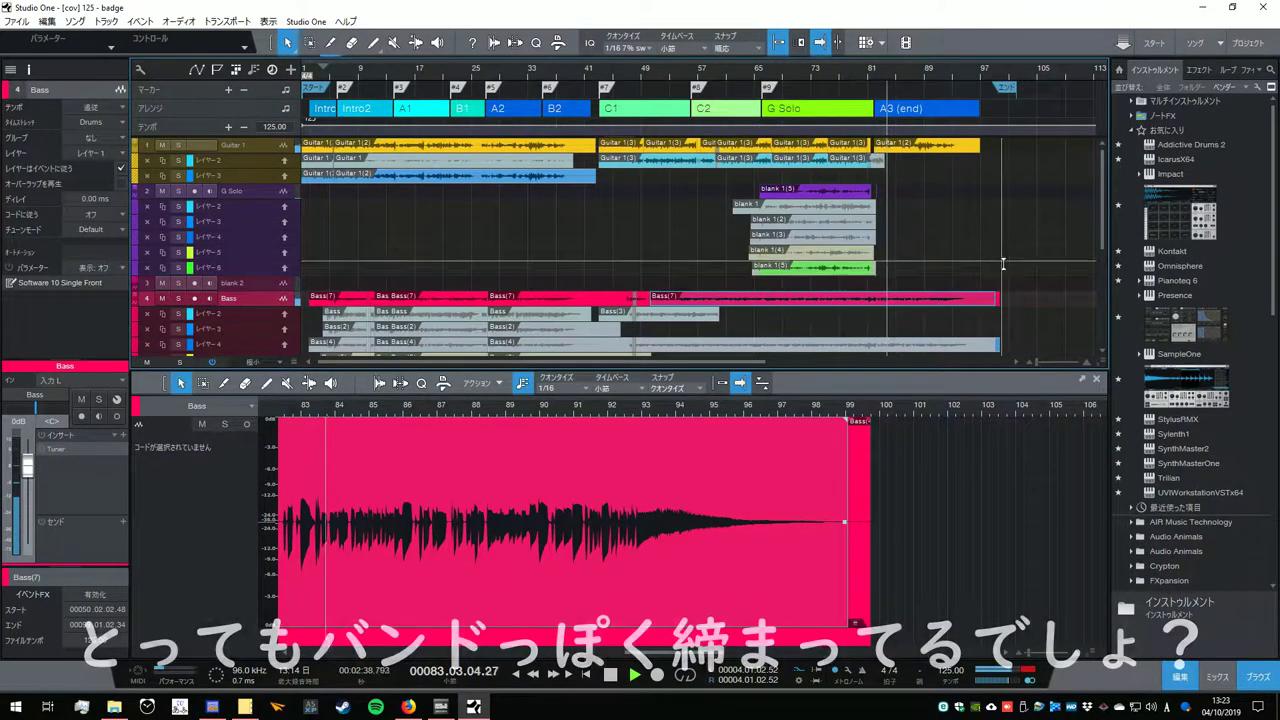
Examine the Organ track's MIDI notes from about bar 87 to the end in the piano roll and return to the top tracks.
scroll(1015, 262, "down", 5)
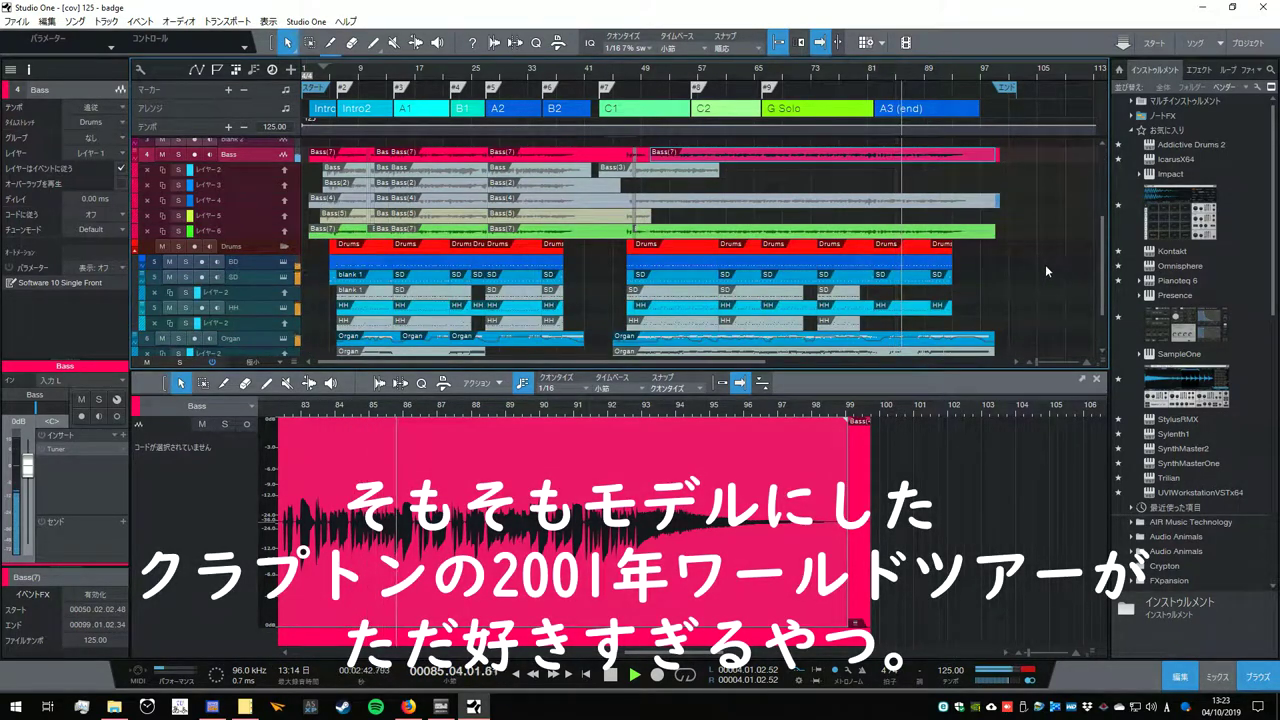
scroll(1050, 264, "down", 2)
left_click(1027, 309)
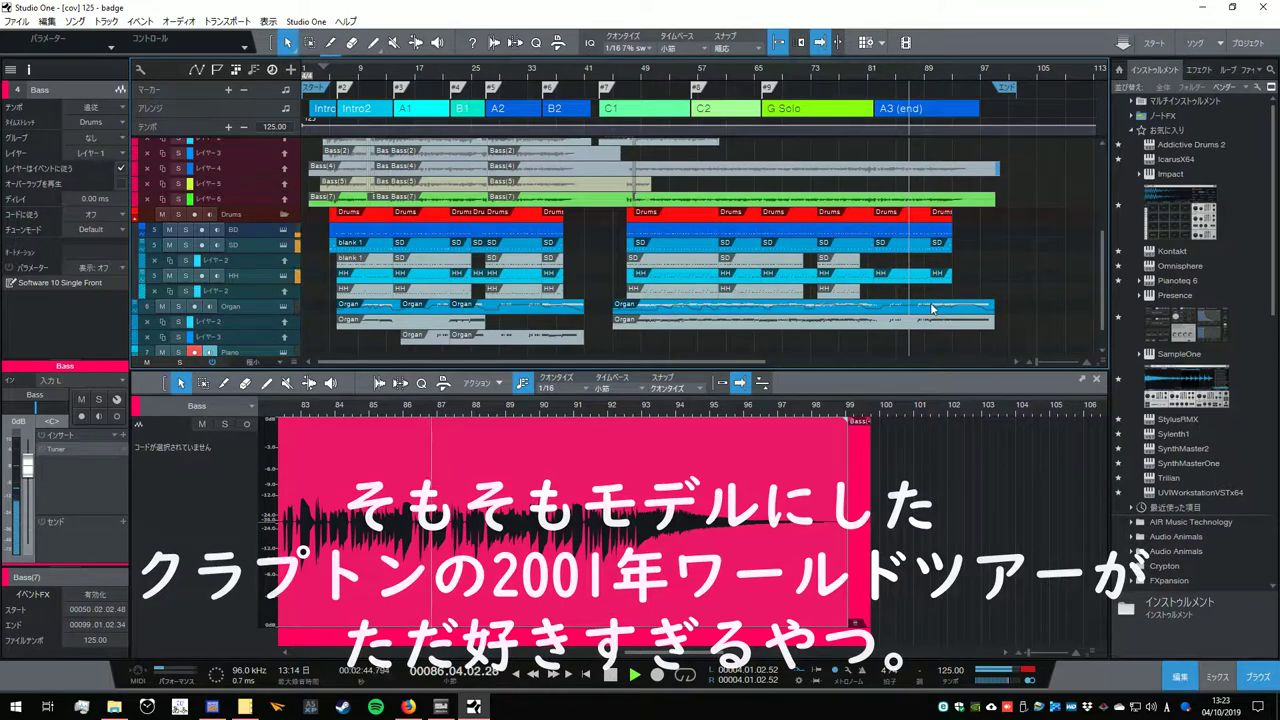
scroll(956, 456, "up", 3)
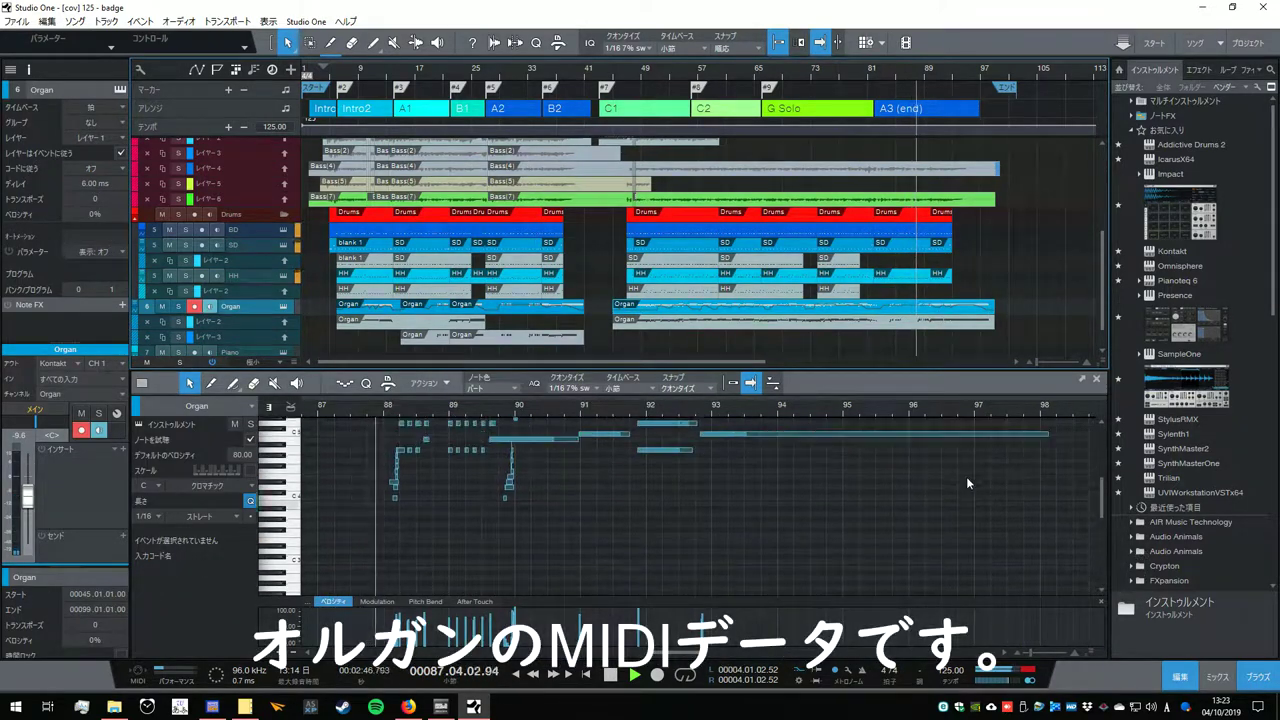
scroll(975, 493, "up", 3)
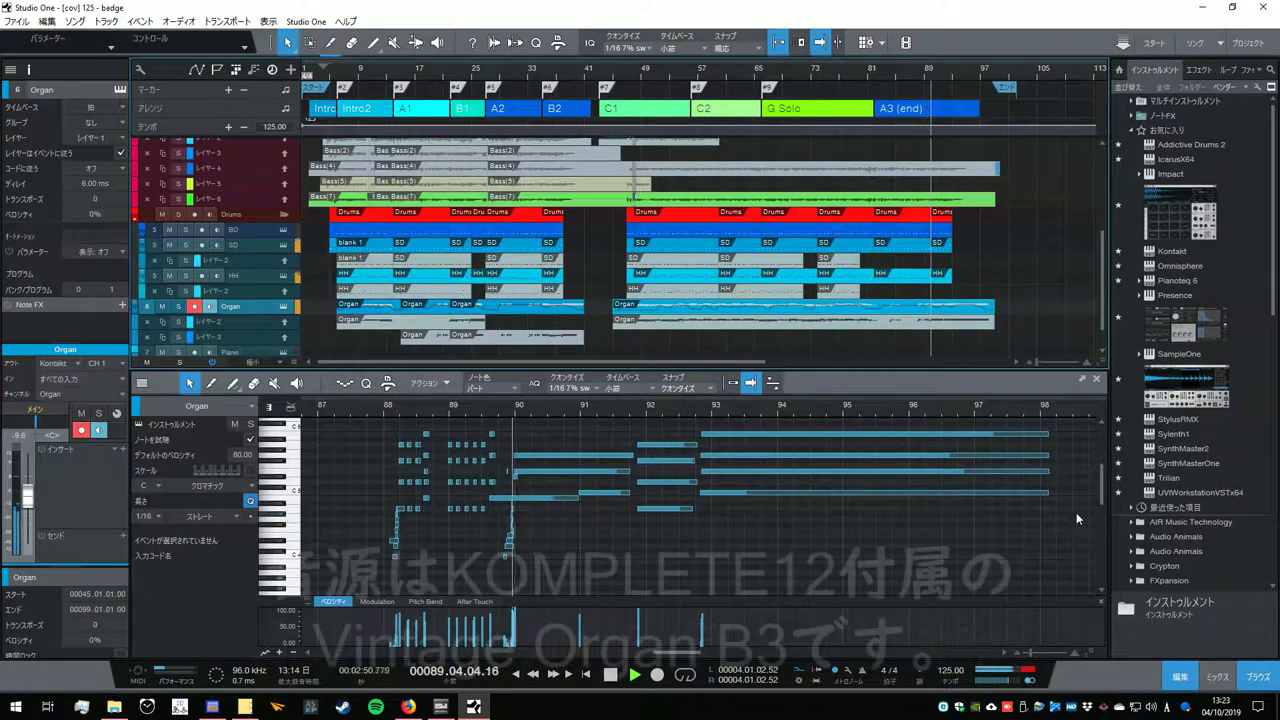
scroll(1068, 536, "up", 1)
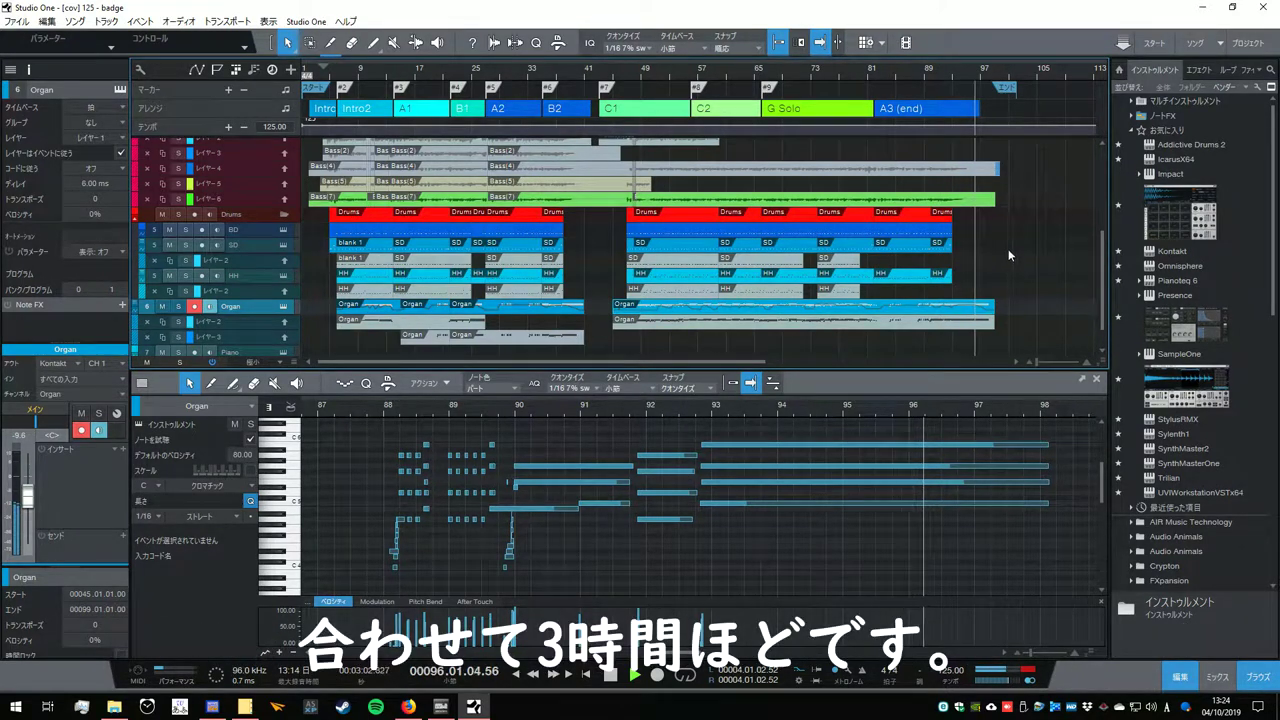
scroll(1006, 252, "up", 1)
scroll(1009, 249, "up", 5)
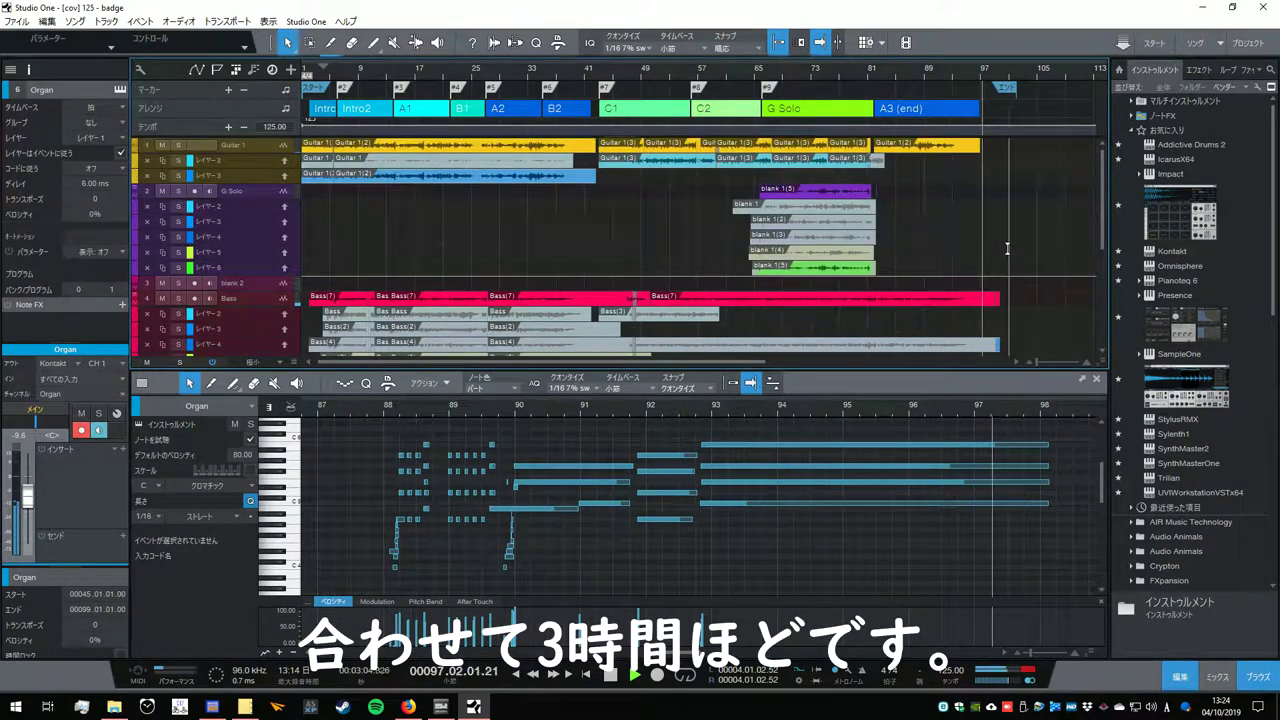